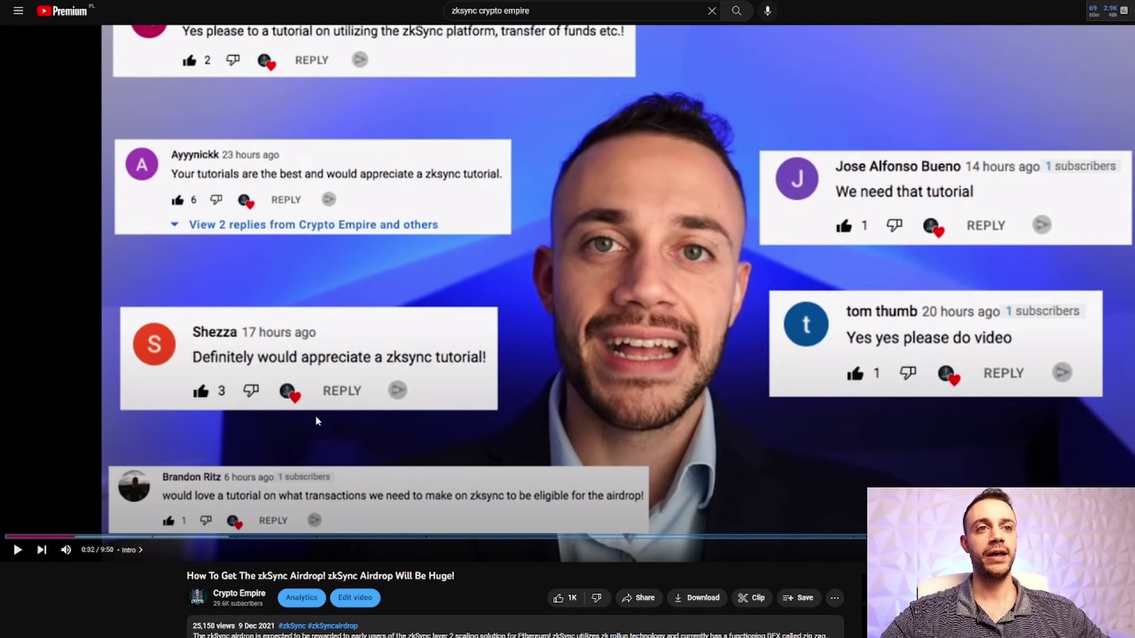
- Scroll the zkSync Twitter timeline to read the pinned Era mainnet announcement
{"action": "scroll", "coordinate": [316, 421], "scroll_direction": "down", "scroll_amount": 1}
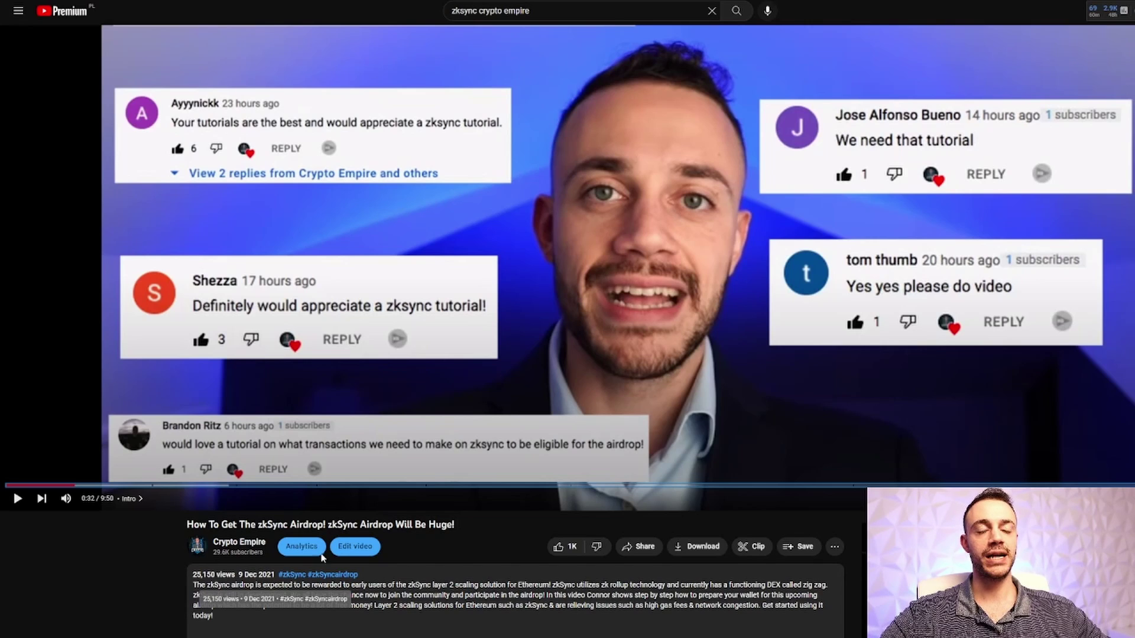
{"action": "scroll", "coordinate": [630, 362], "scroll_direction": "down", "scroll_amount": 3}
{"action": "scroll", "coordinate": [630, 362], "scroll_direction": "up", "scroll_amount": 4}
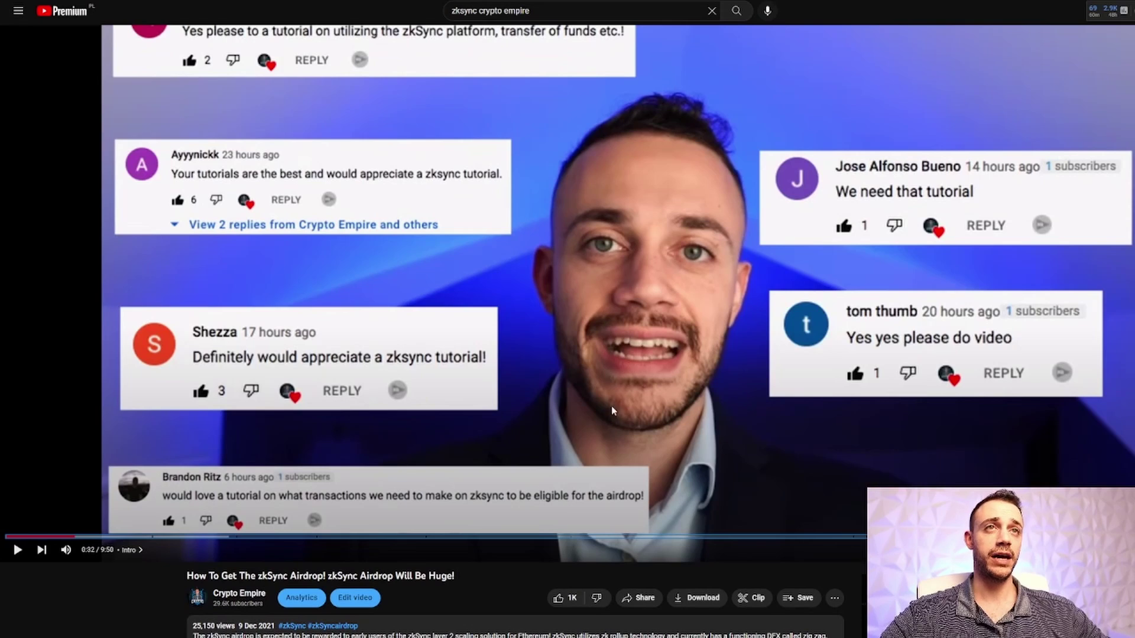
{"action": "scroll", "coordinate": [609, 413], "scroll_direction": "down", "scroll_amount": 2}
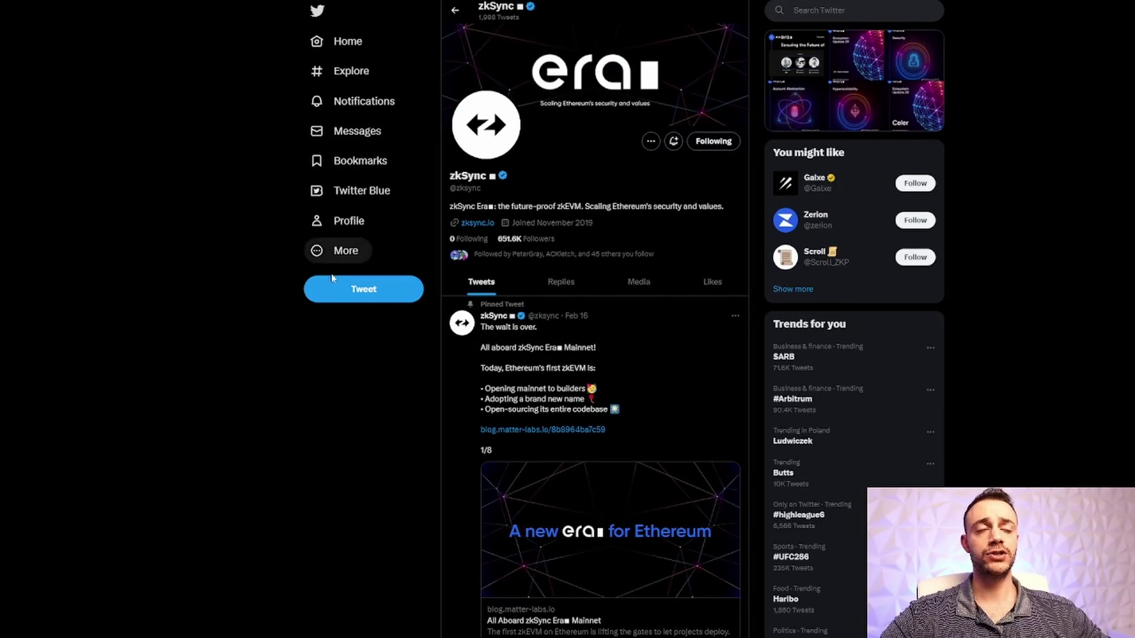
{"action": "scroll", "coordinate": [299, 291], "scroll_direction": "down", "scroll_amount": 2}
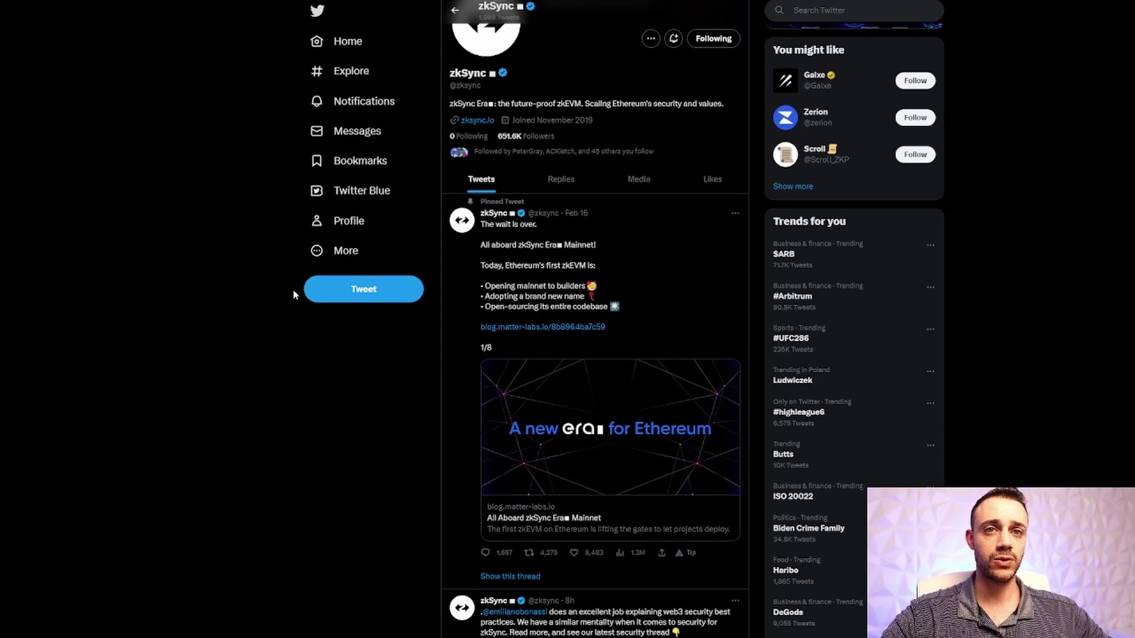
{"action": "scroll", "coordinate": [407, 337], "scroll_direction": "down", "scroll_amount": 5}
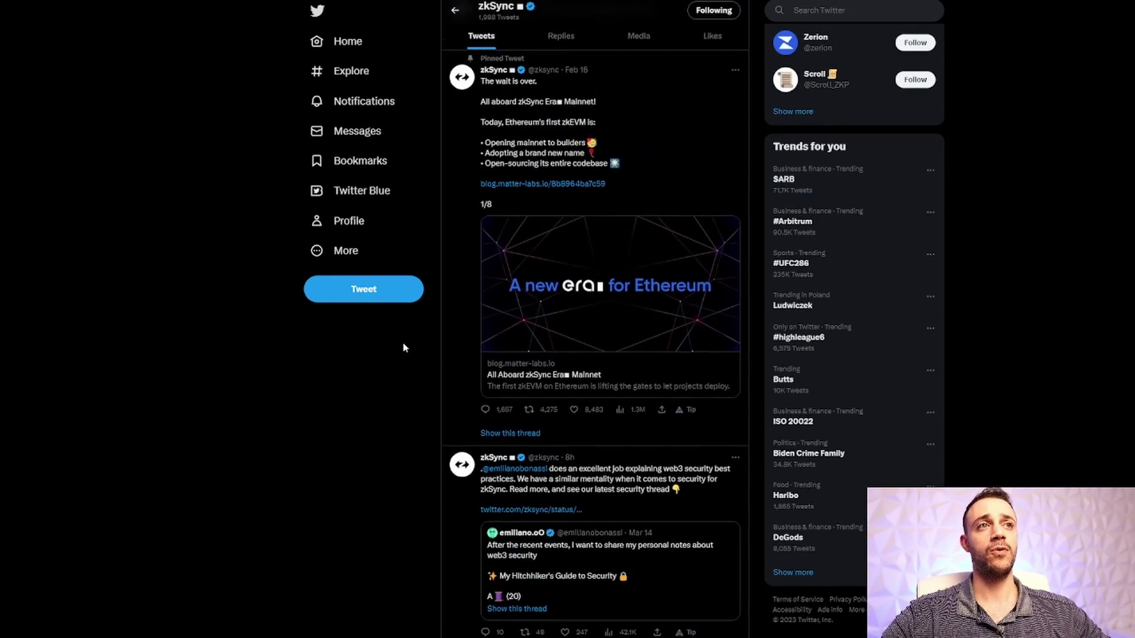
{"action": "scroll", "coordinate": [203, 318], "scroll_direction": "up", "scroll_amount": 2}
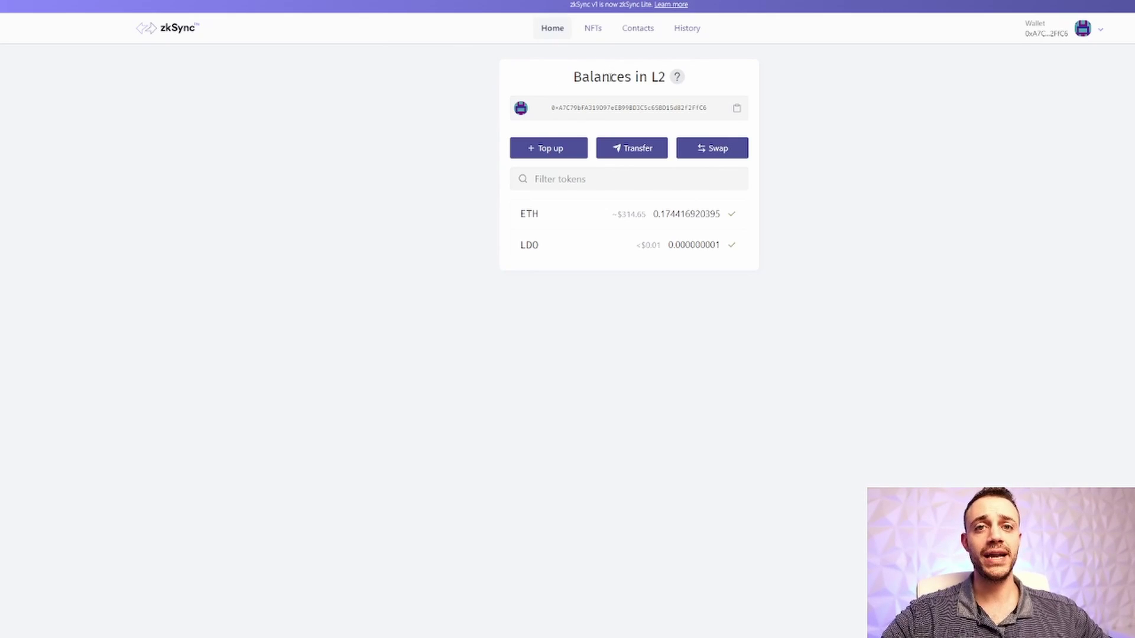
- Try a 0.1 ETH zkSync bridge deposit from the top-up options, then go to Orbiter
{"action": "left_click", "coordinate": [568, 148]}
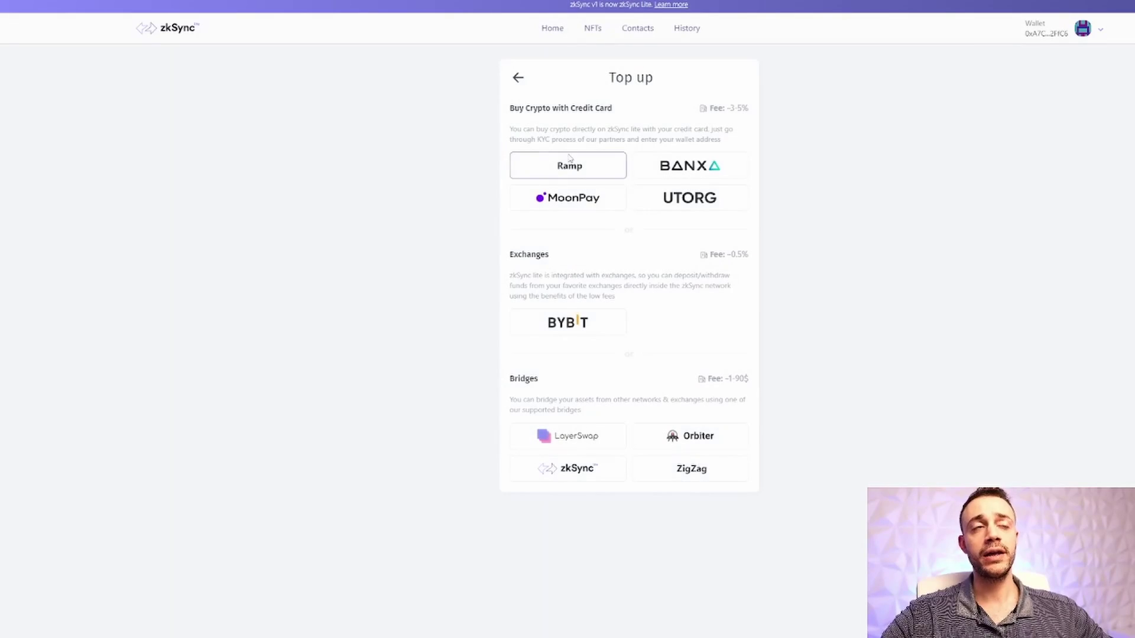
{"action": "left_click", "coordinate": [518, 78]}
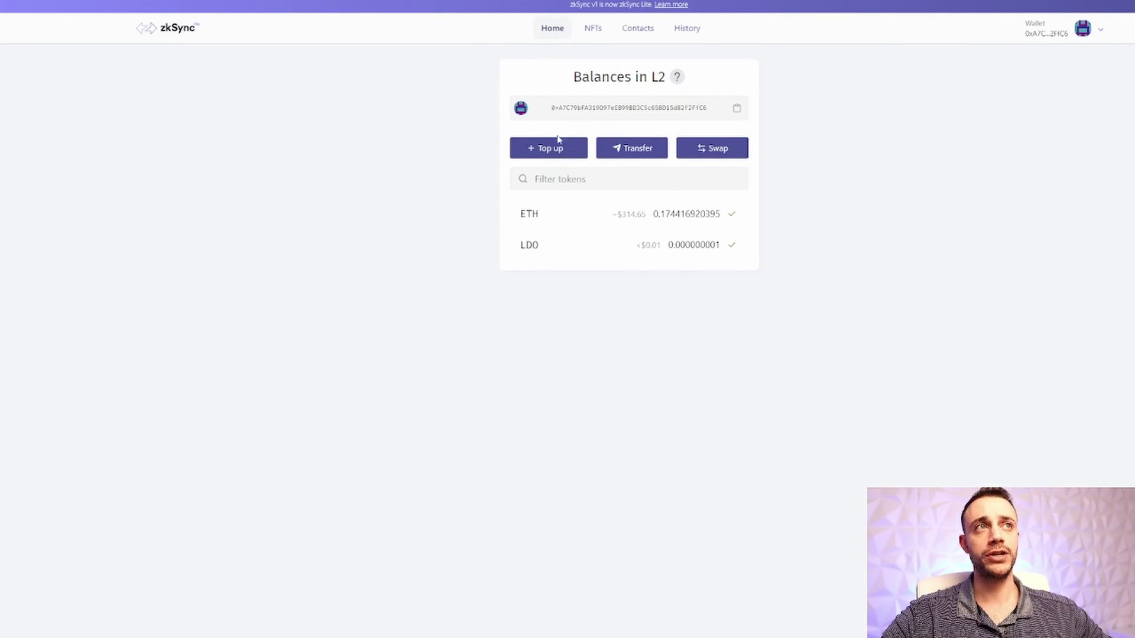
{"action": "left_click", "coordinate": [560, 146]}
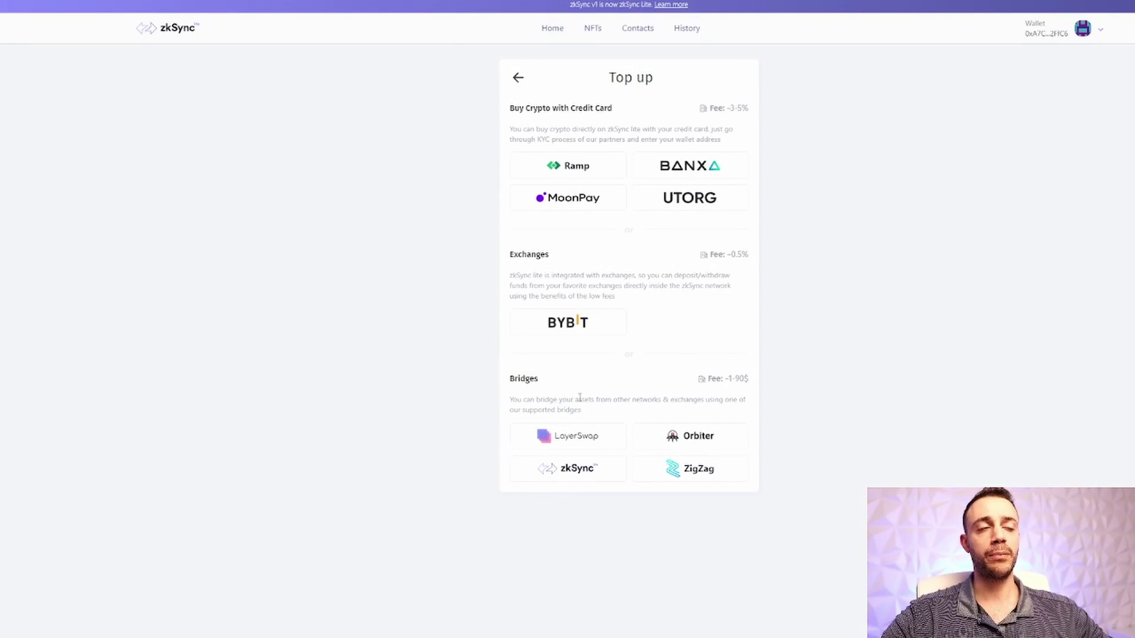
{"action": "left_click", "coordinate": [597, 470]}
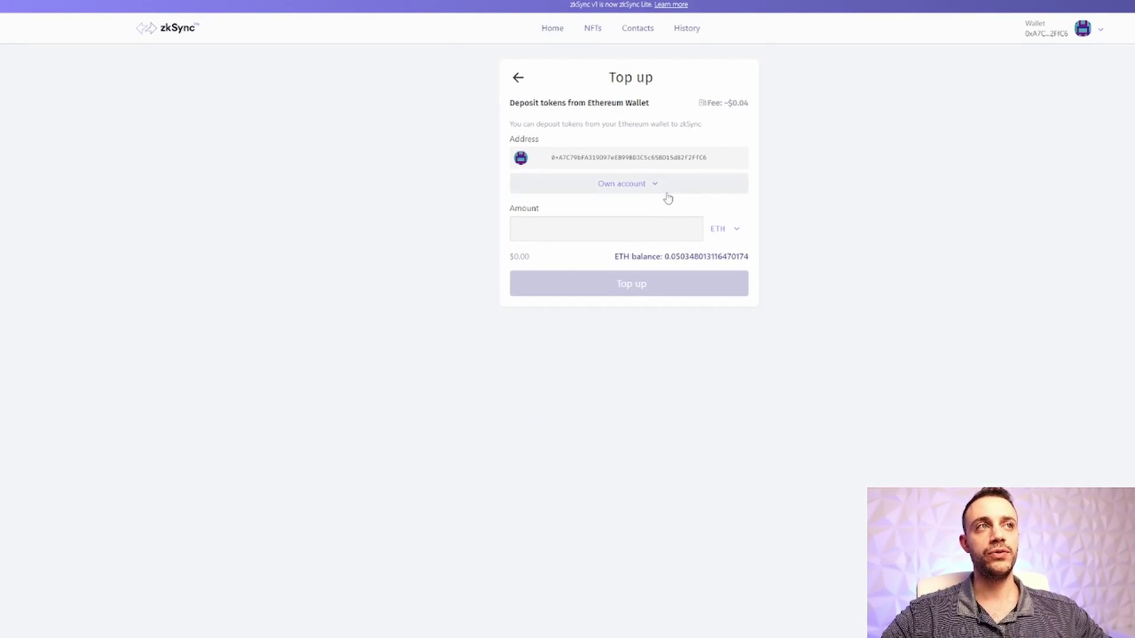
{"action": "type", "text": "0.1"}
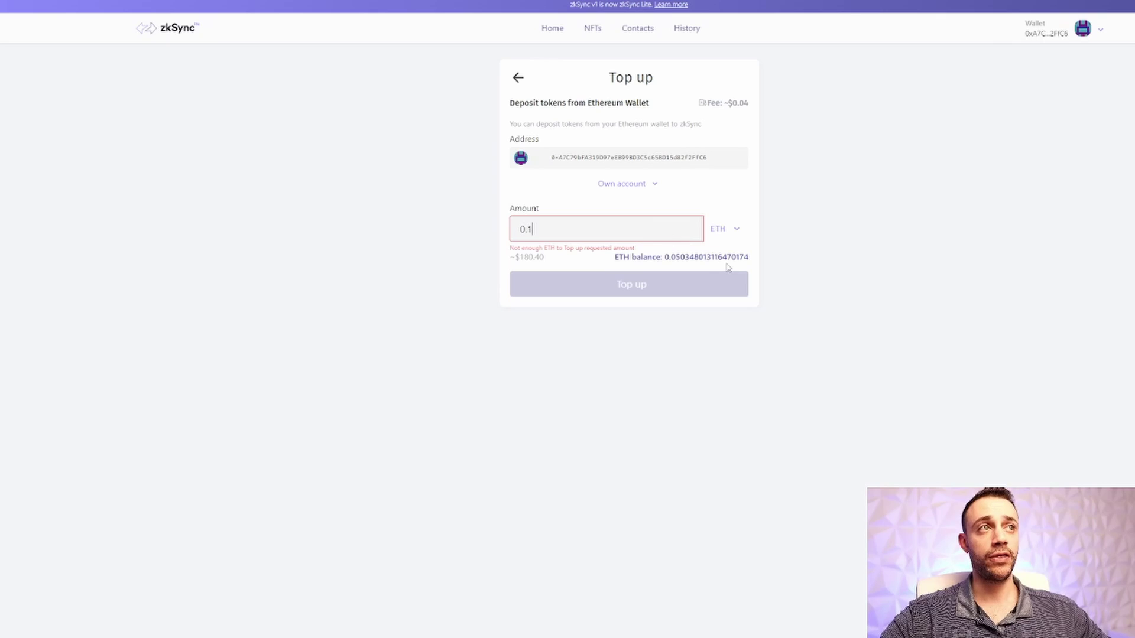
{"action": "left_click", "coordinate": [519, 78]}
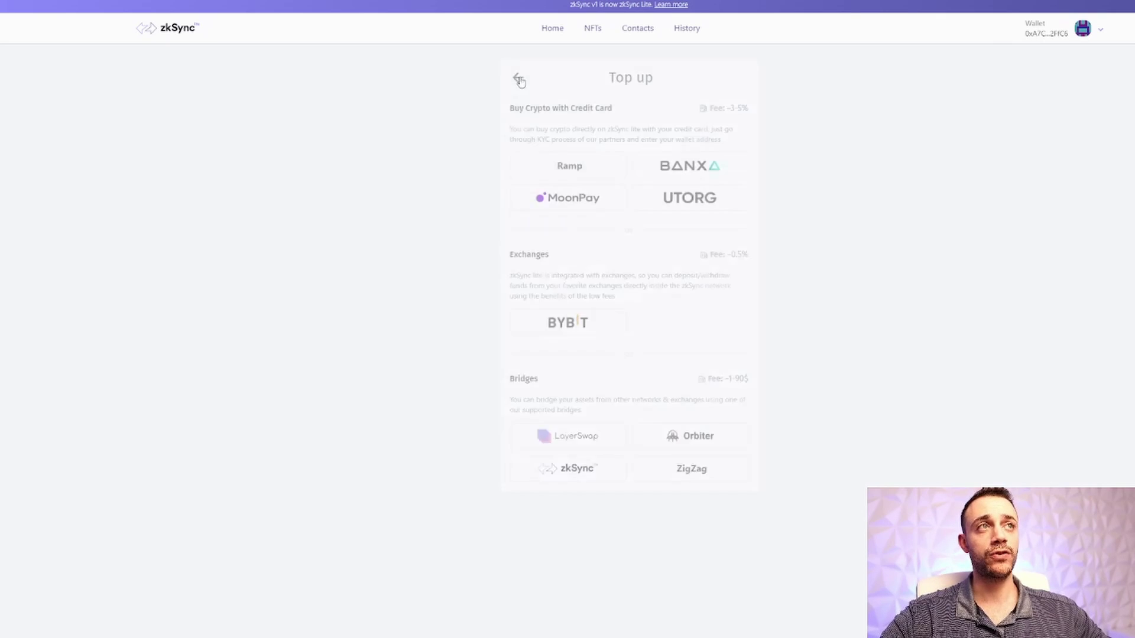
{"action": "left_click", "coordinate": [681, 438]}
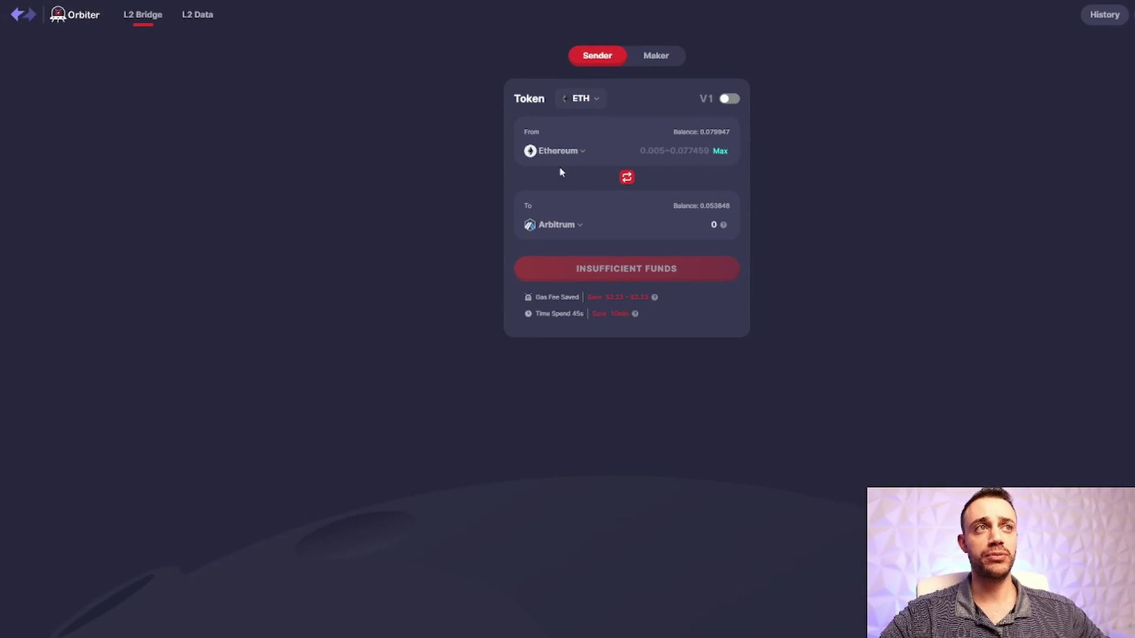
- Change Orbiter's destination chain from Arbitrum to ZKSync
{"action": "left_click", "coordinate": [565, 223]}
{"action": "scroll", "coordinate": [629, 322], "scroll_direction": "down", "scroll_amount": 3}
{"action": "scroll", "coordinate": [627, 315], "scroll_direction": "up", "scroll_amount": 3}
{"action": "left_click", "coordinate": [609, 308]}
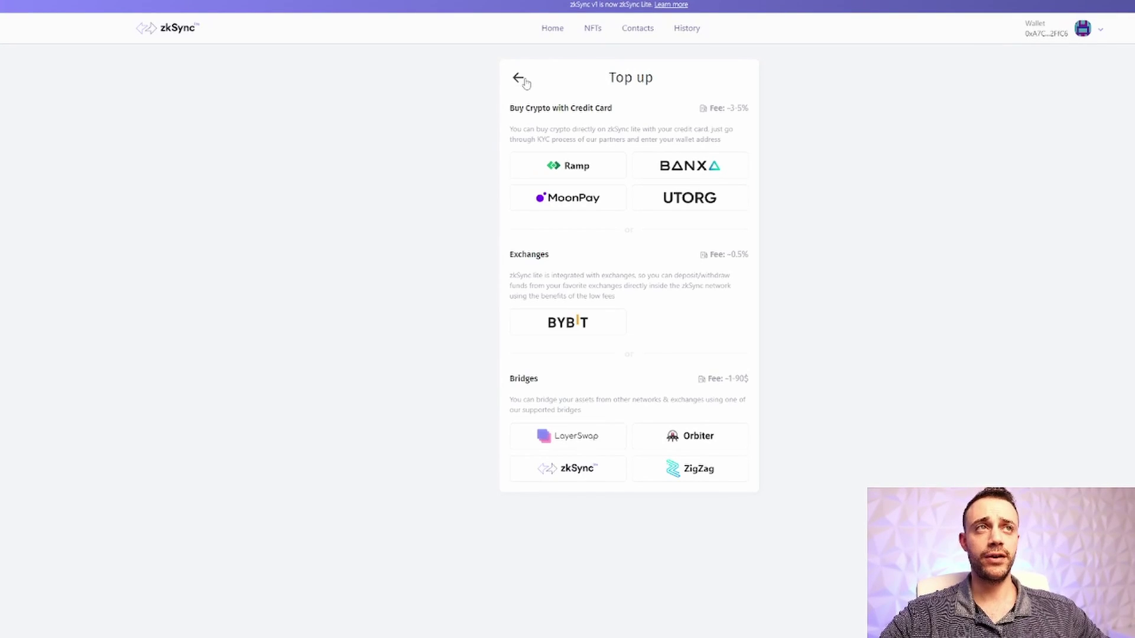
- Return to the wallet, open its NFT tokens list, and begin minting a new NFT
{"action": "left_click", "coordinate": [519, 79]}
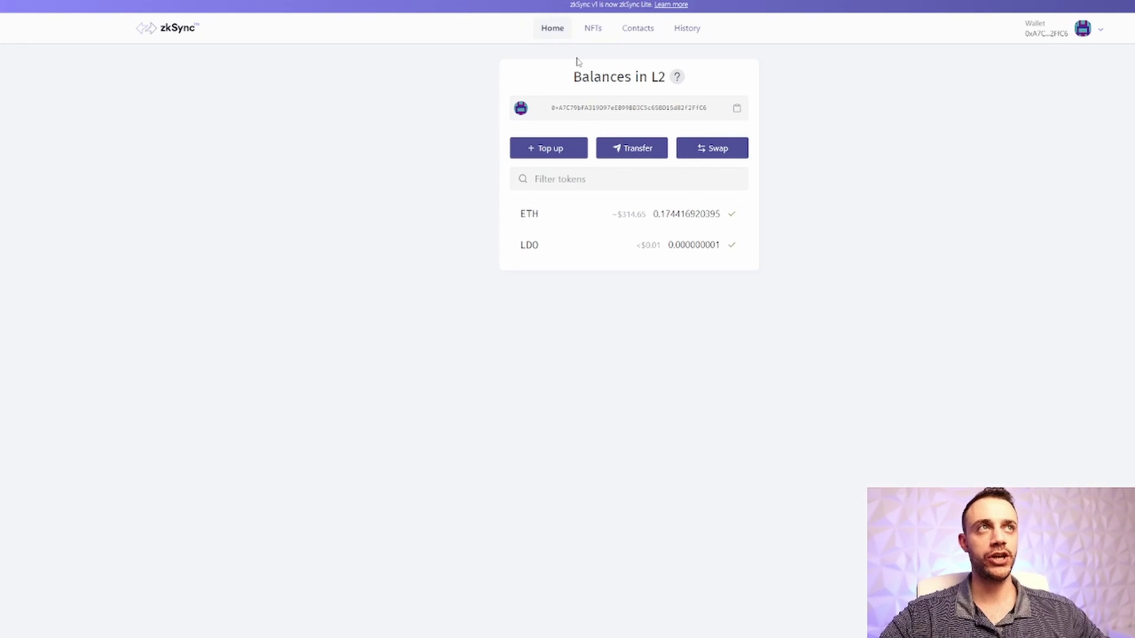
{"action": "left_click", "coordinate": [588, 29]}
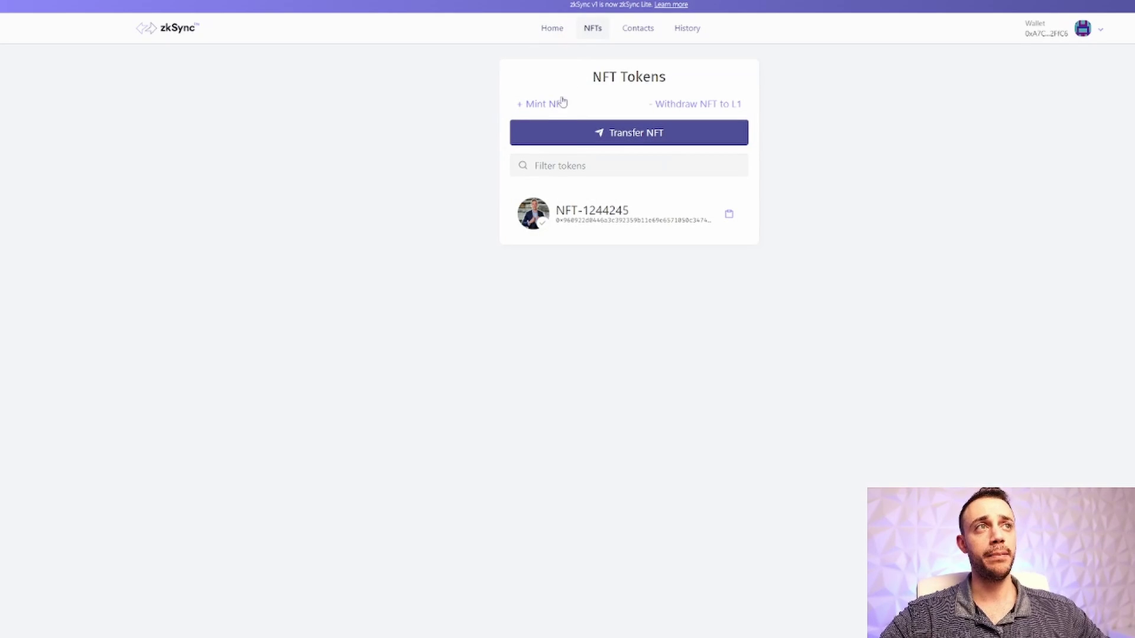
{"action": "left_click", "coordinate": [543, 106]}
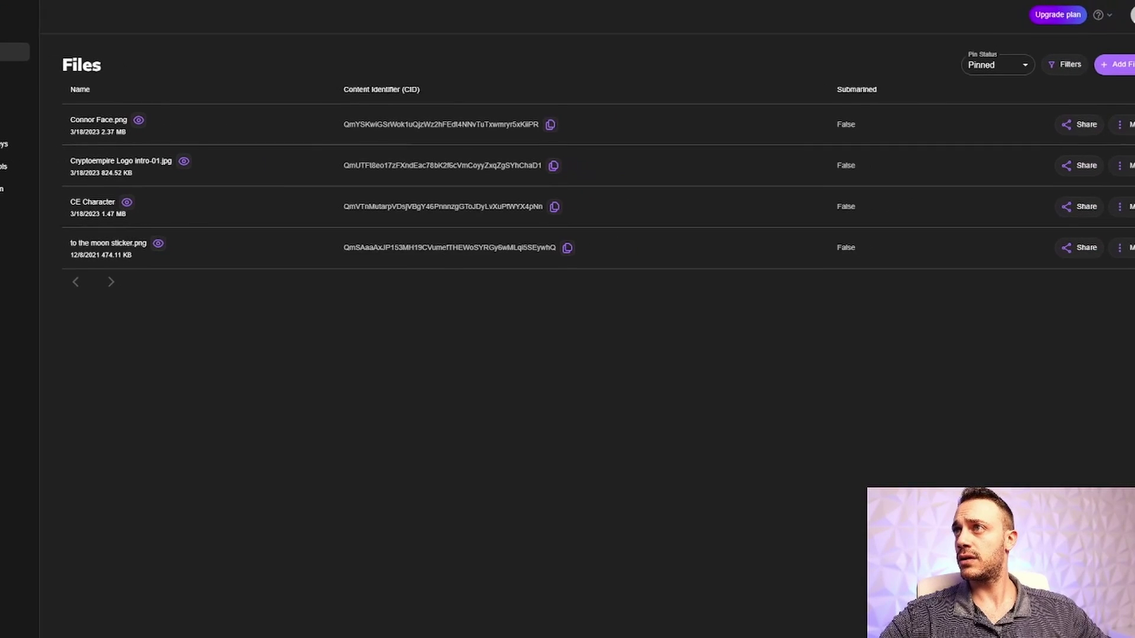
- Upload and pin the Top 5 ZK Altcoins image file to Pinata
{"action": "left_click", "coordinate": [1104, 72]}
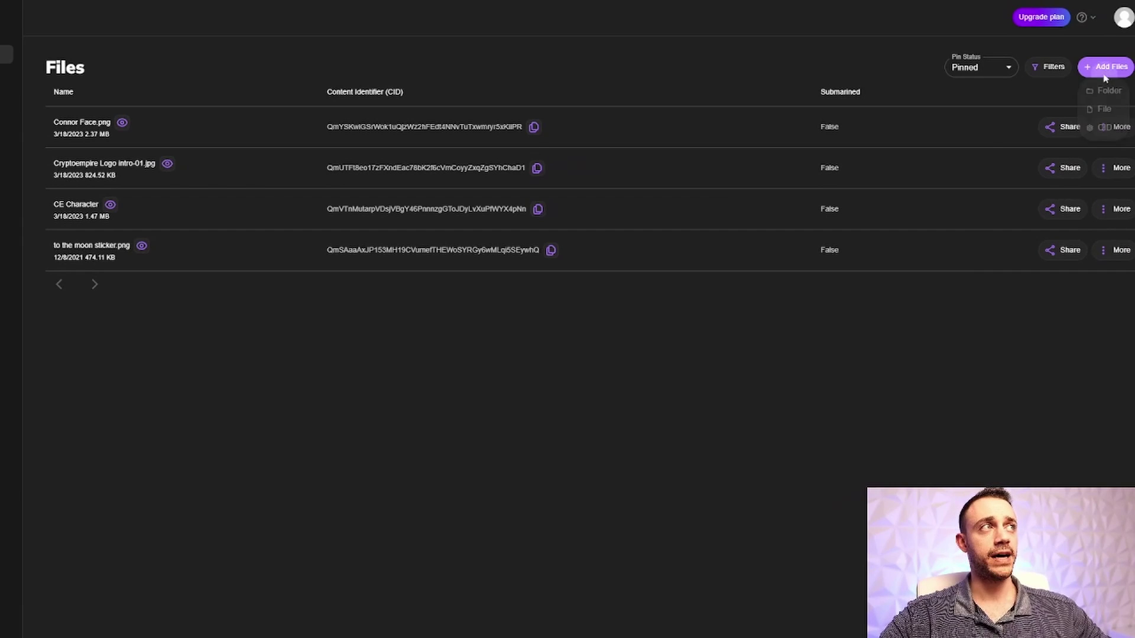
{"action": "left_click", "coordinate": [1103, 111]}
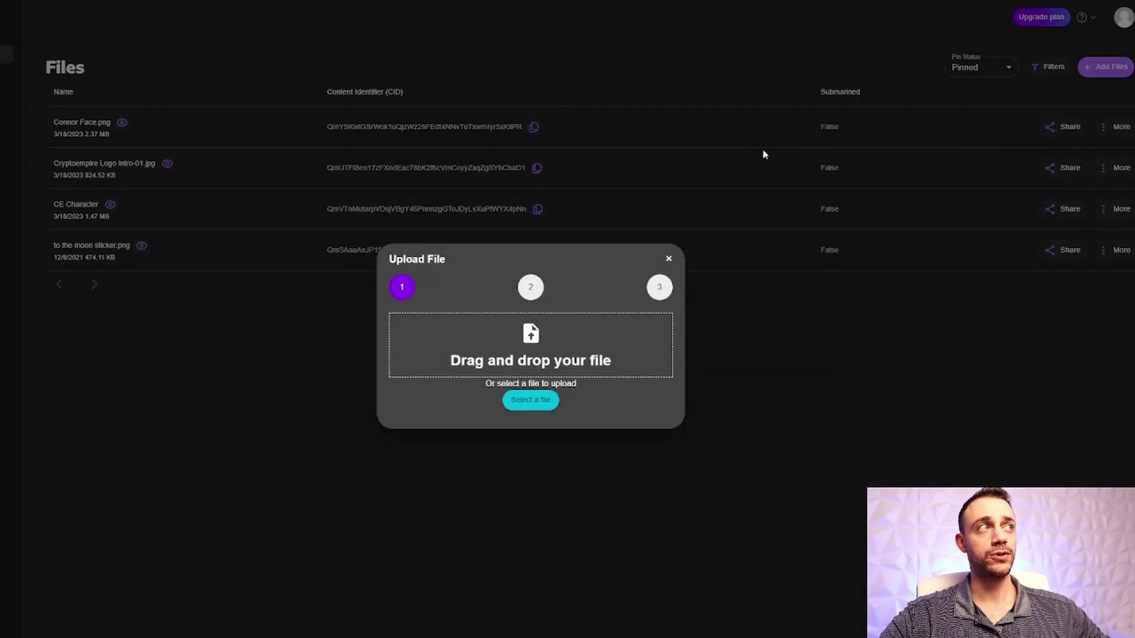
{"action": "left_click", "coordinate": [523, 402]}
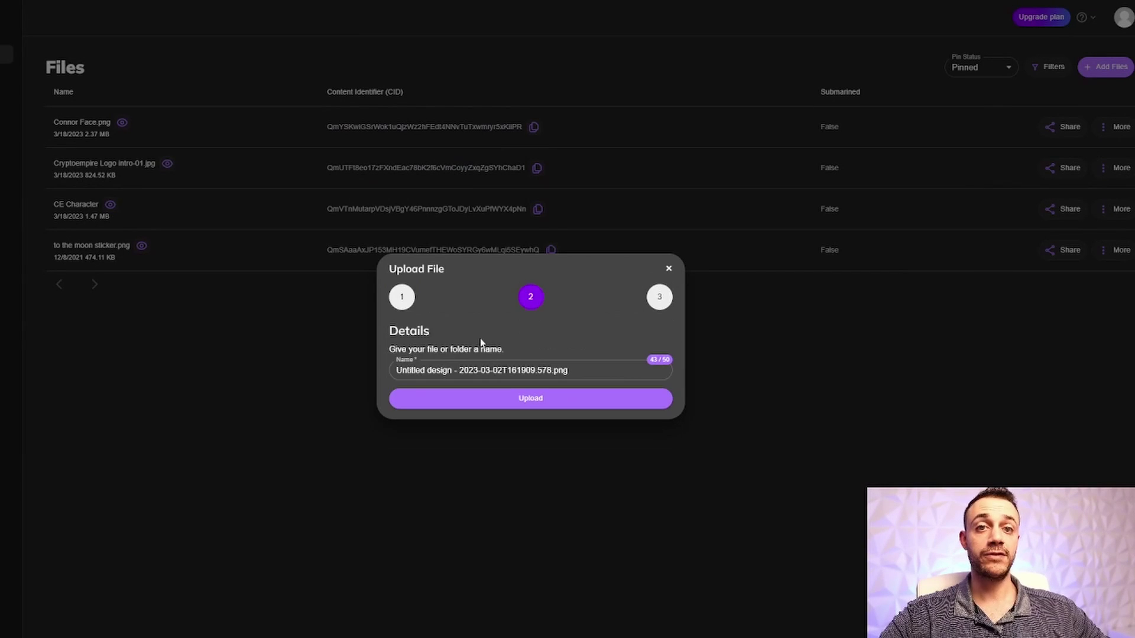
{"action": "left_click", "coordinate": [532, 398]}
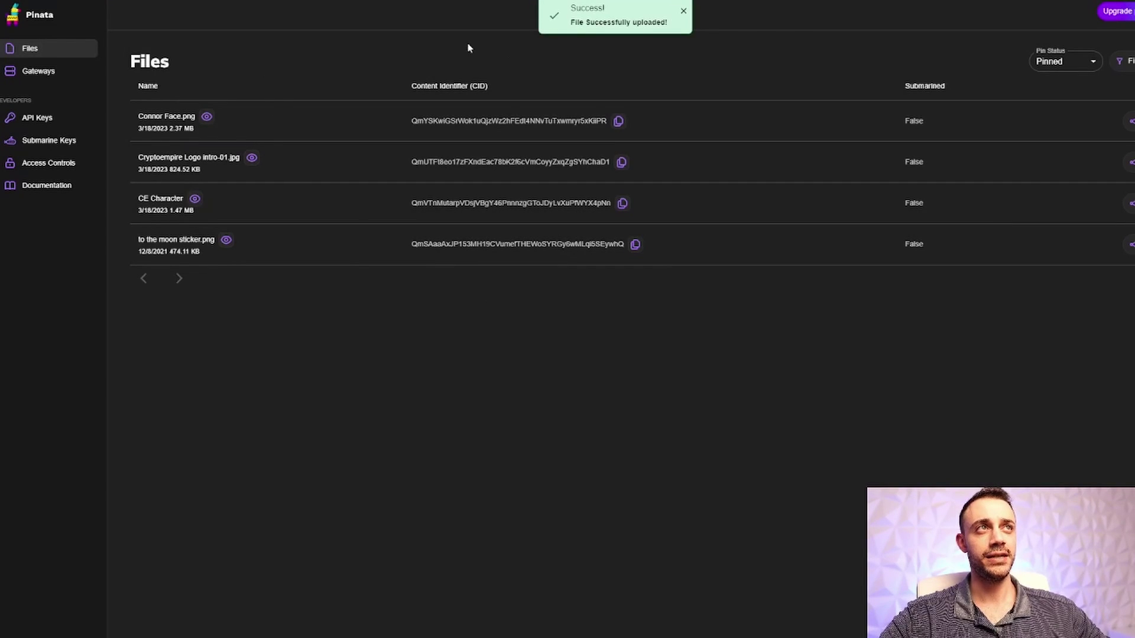
{"action": "left_click", "coordinate": [683, 11]}
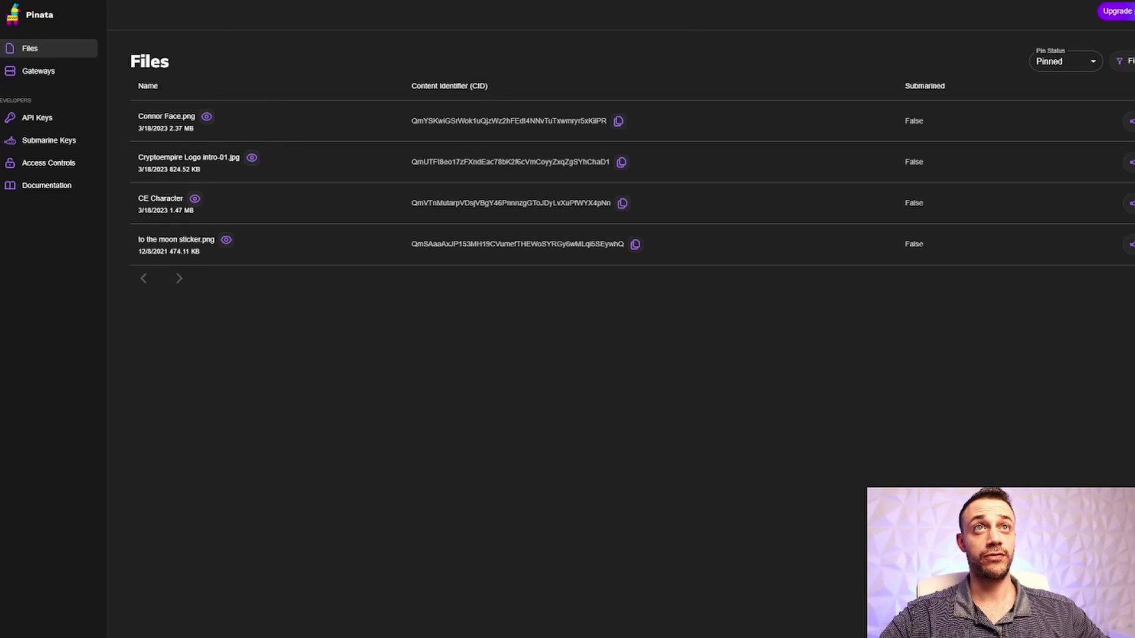
- Refresh the files, preview the new Untitled design image, and copy its CID
{"action": "key", "text": "F5"}
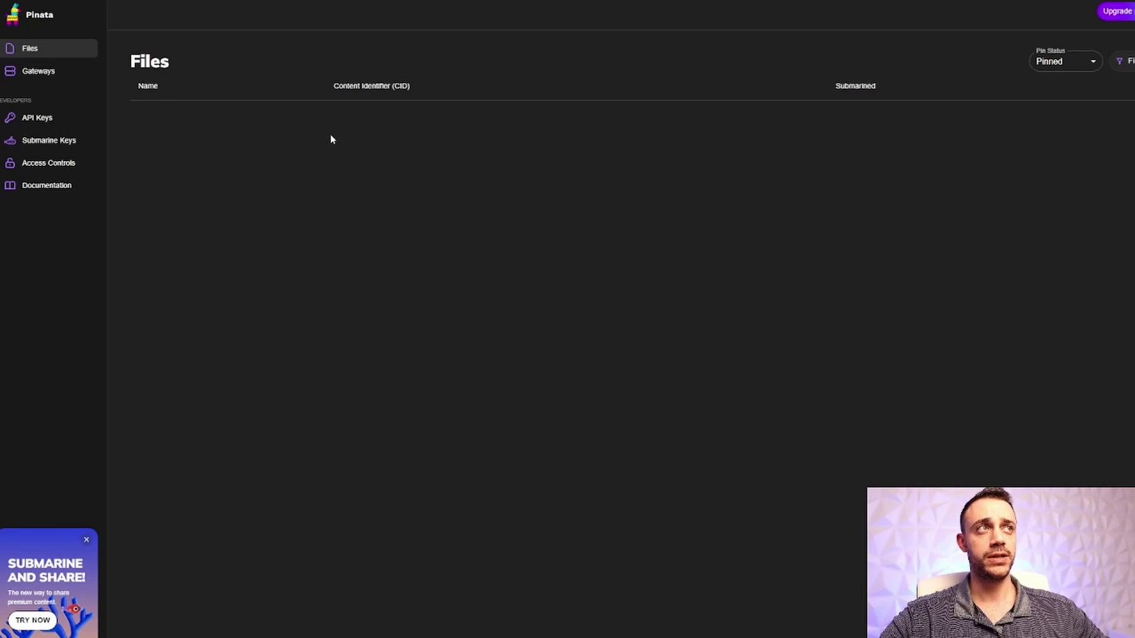
{"action": "left_click", "coordinate": [300, 119]}
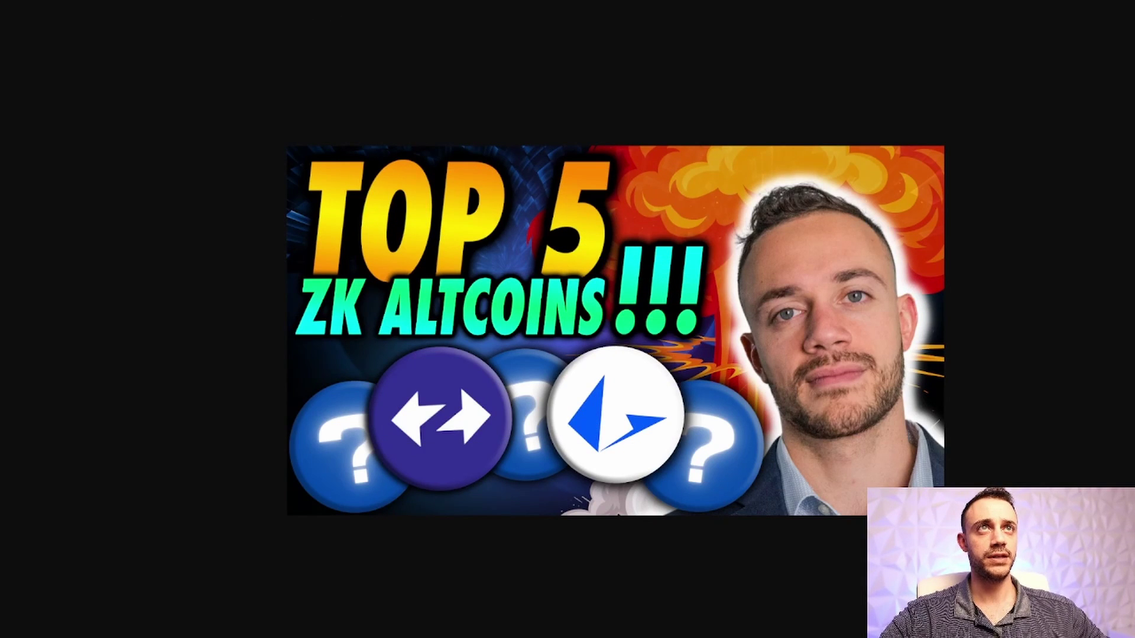
{"action": "key", "text": "ctrl+w"}
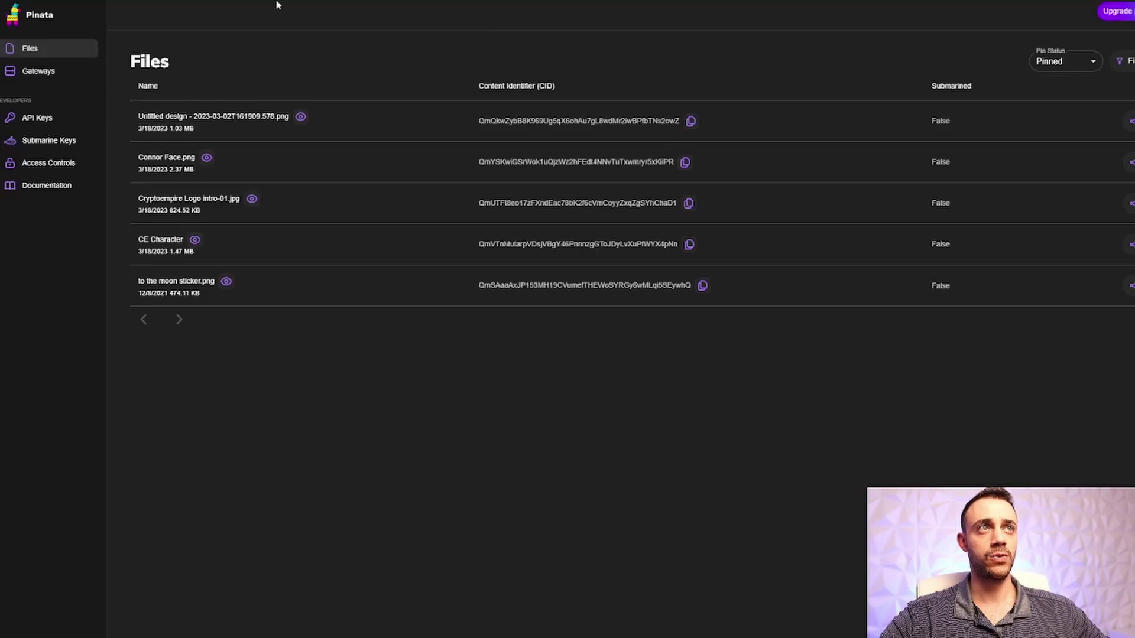
{"action": "left_click", "coordinate": [691, 121]}
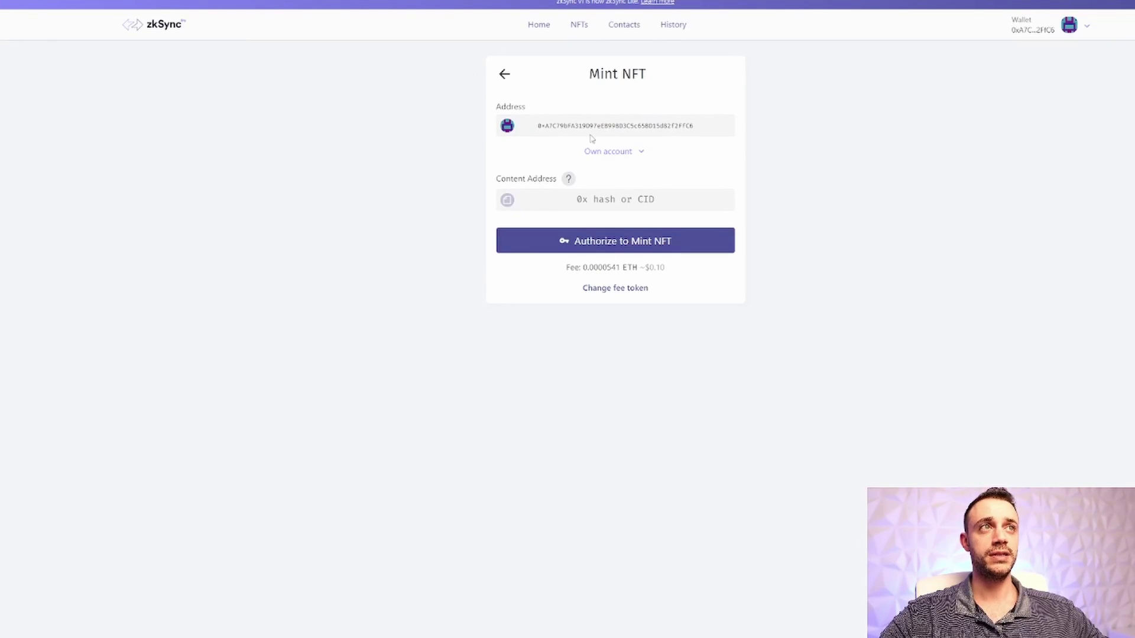
- Paste the image CID as the NFT content address and dismiss the wrong-network warning
{"action": "right_click", "coordinate": [617, 198]}
{"action": "left_click", "coordinate": [646, 272]}
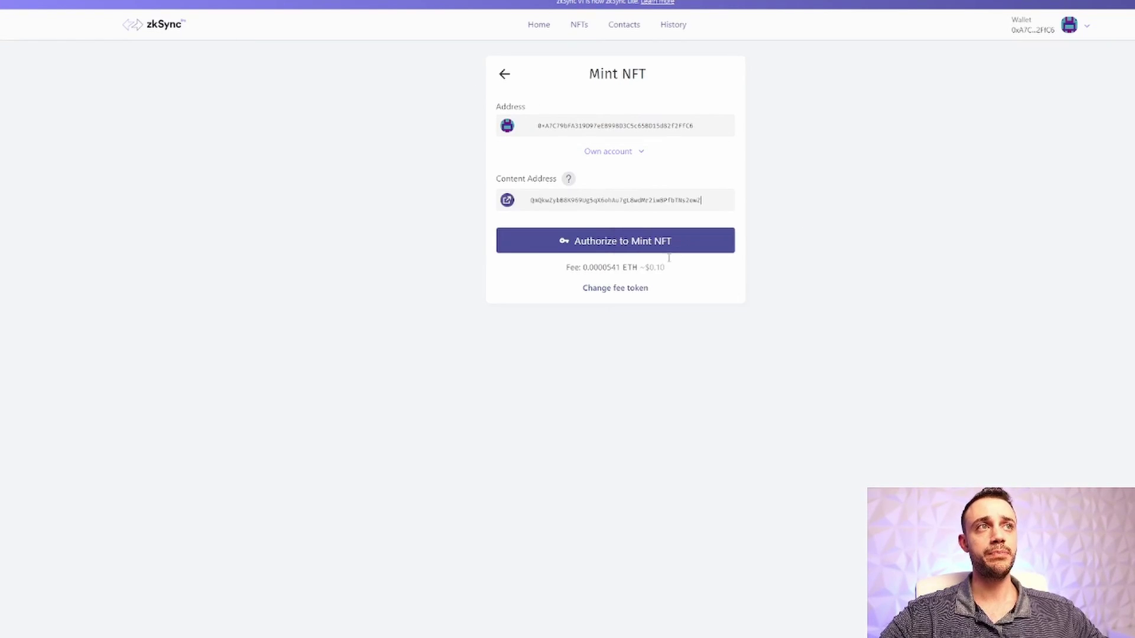
{"action": "left_click", "coordinate": [653, 238]}
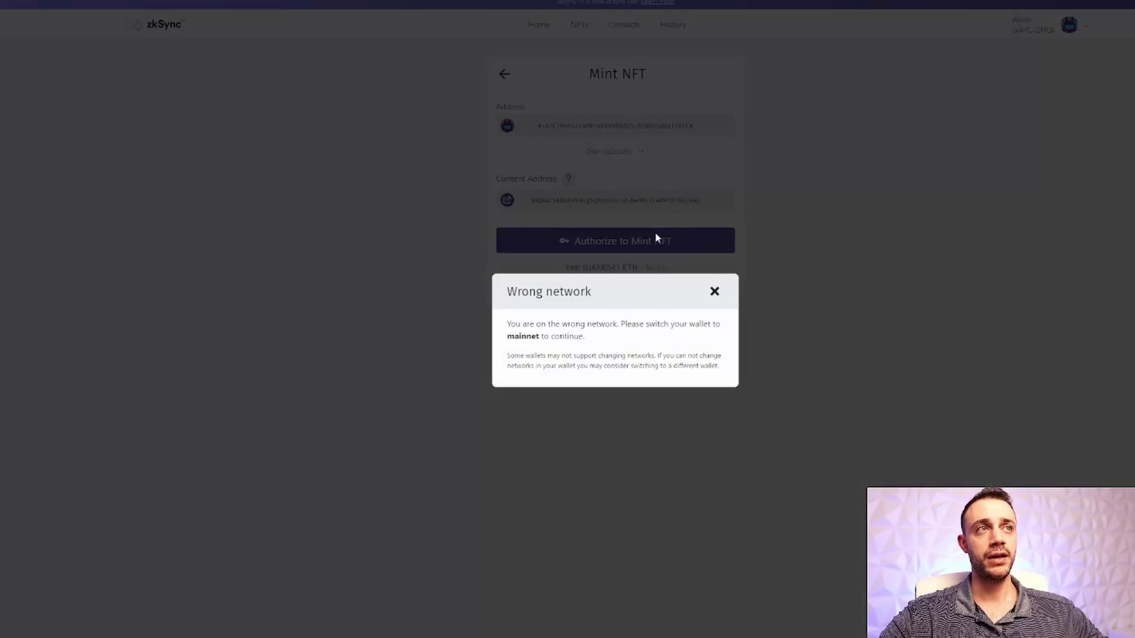
{"action": "left_click", "coordinate": [713, 291]}
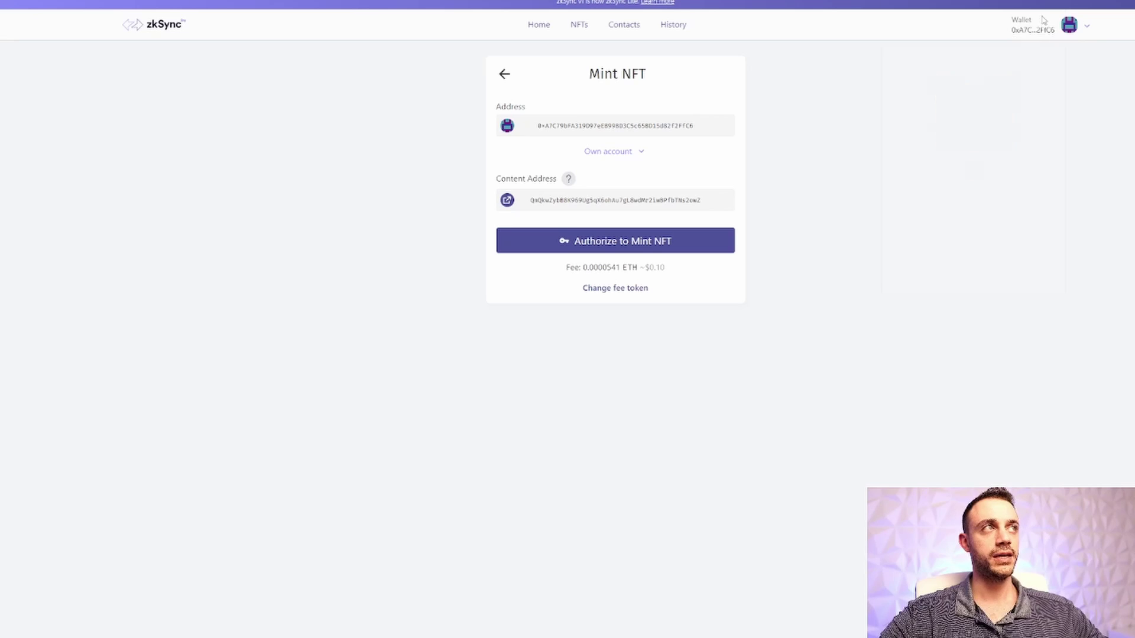
- Switch the MetaMask wallet network to Ethereum Mainnet
{"action": "left_click", "coordinate": [1043, 4]}
{"action": "left_click", "coordinate": [1008, 11]}
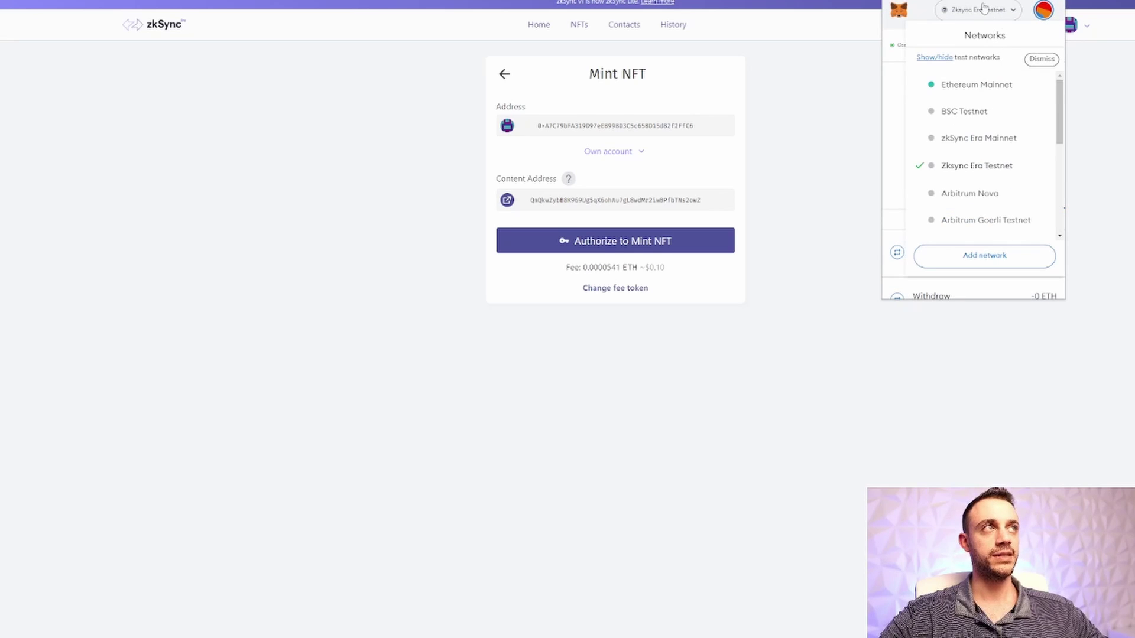
{"action": "left_click", "coordinate": [974, 88]}
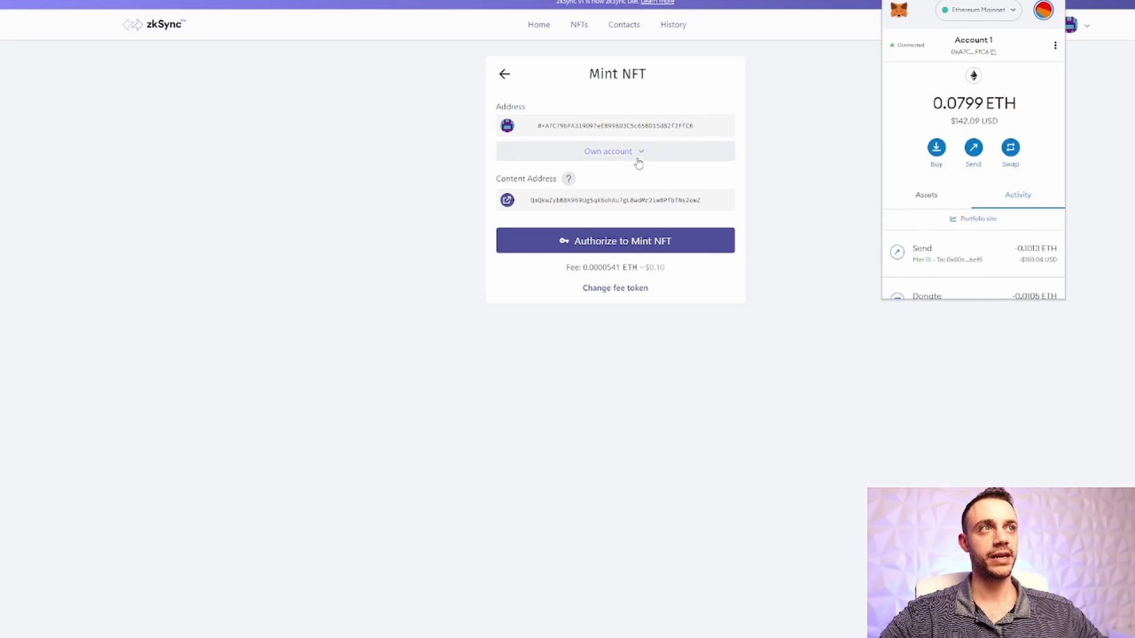
{"action": "left_click", "coordinate": [407, 203]}
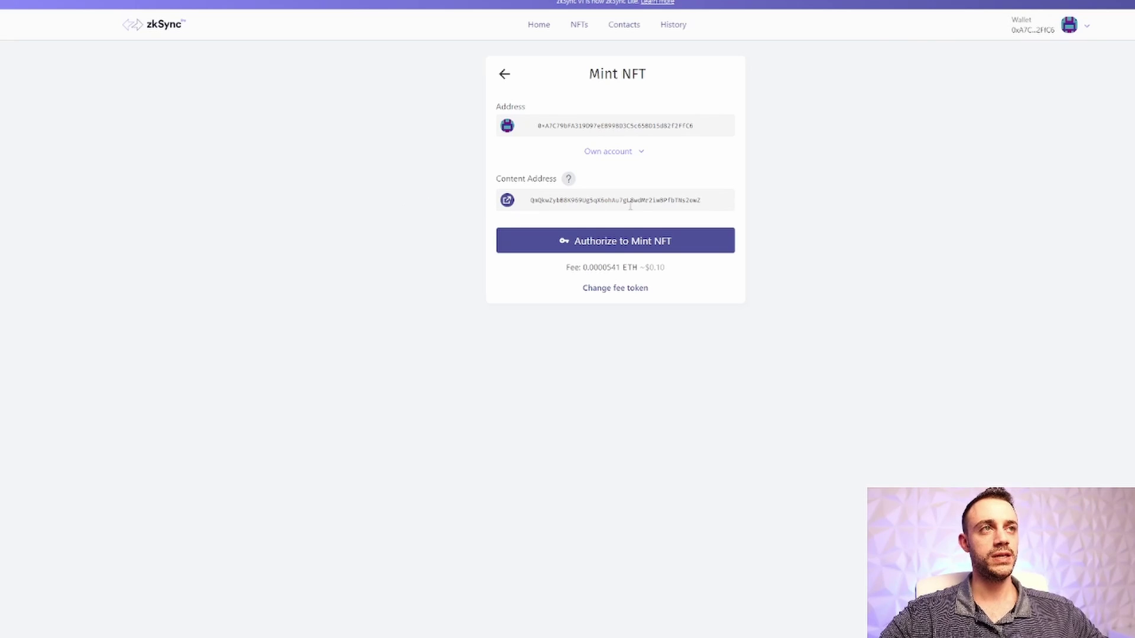
- Authorize minting, sign the account access request, and mint the NFT
{"action": "left_click", "coordinate": [615, 242]}
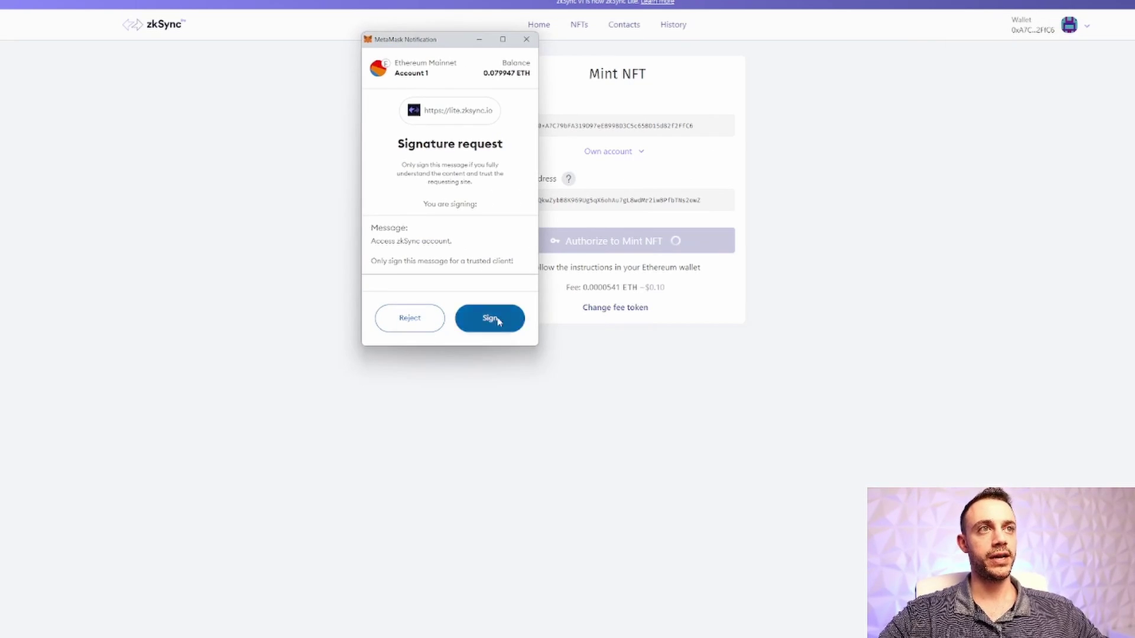
{"action": "left_click", "coordinate": [490, 318]}
{"action": "left_click", "coordinate": [632, 241]}
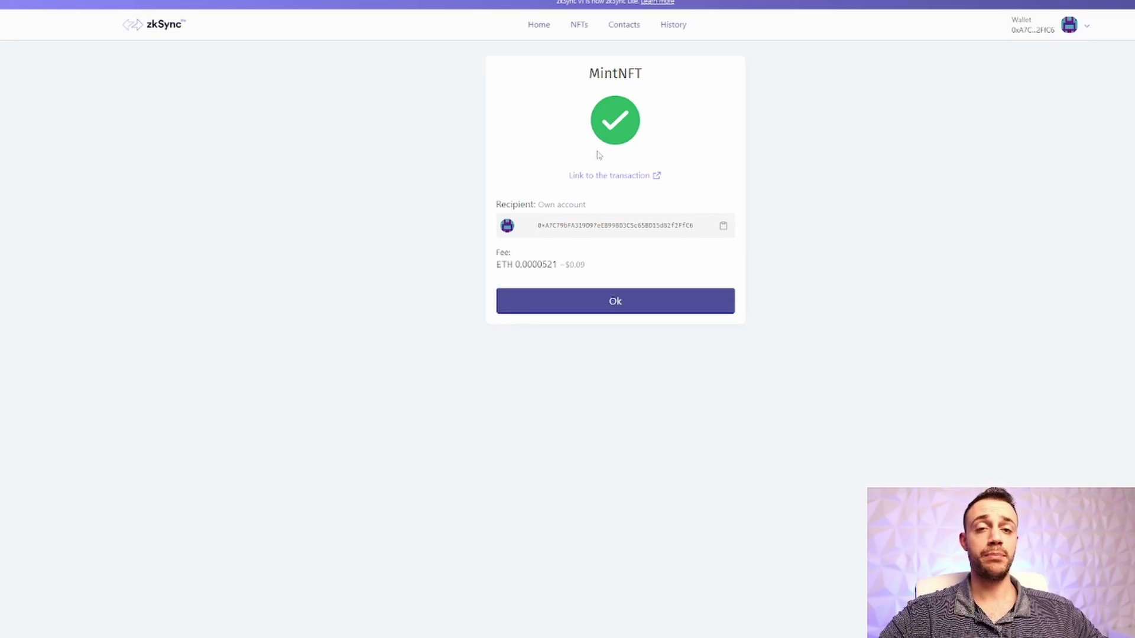
- Acknowledge the mint, view NFT-1244721's details, then return to the Home balances page
{"action": "left_click", "coordinate": [613, 301]}
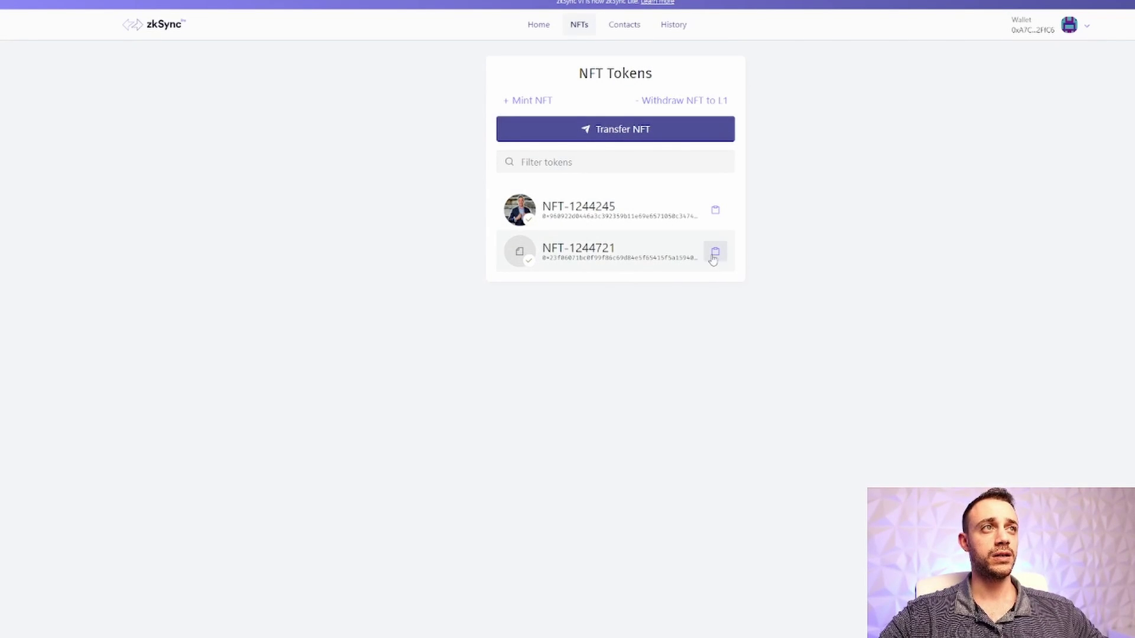
{"action": "left_click", "coordinate": [637, 258]}
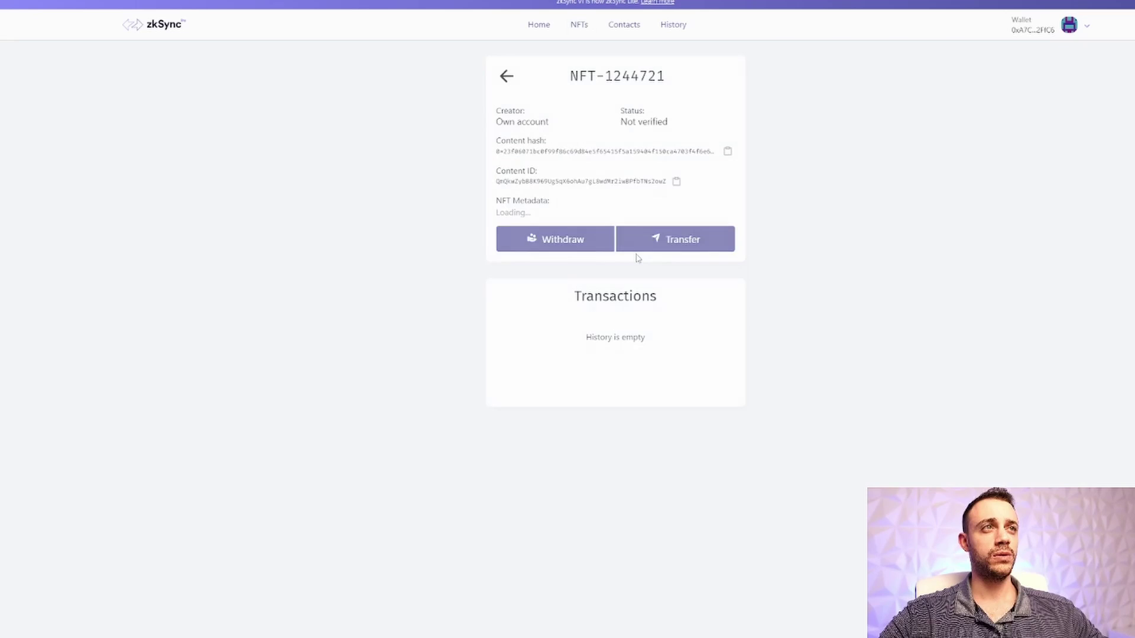
{"action": "left_click", "coordinate": [507, 78]}
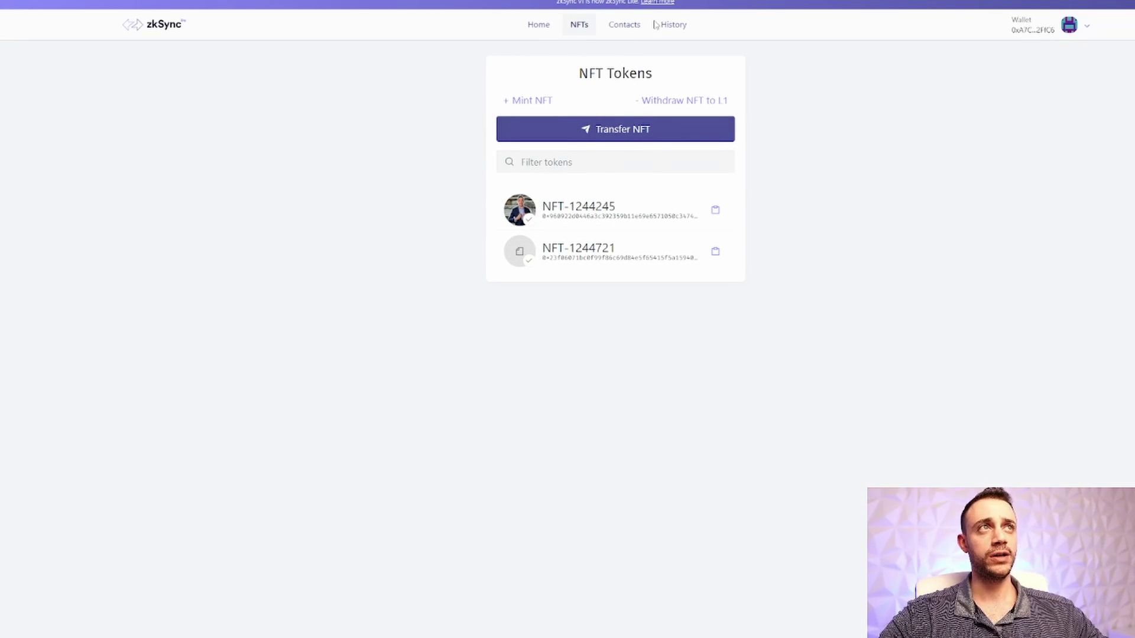
{"action": "left_click", "coordinate": [542, 30]}
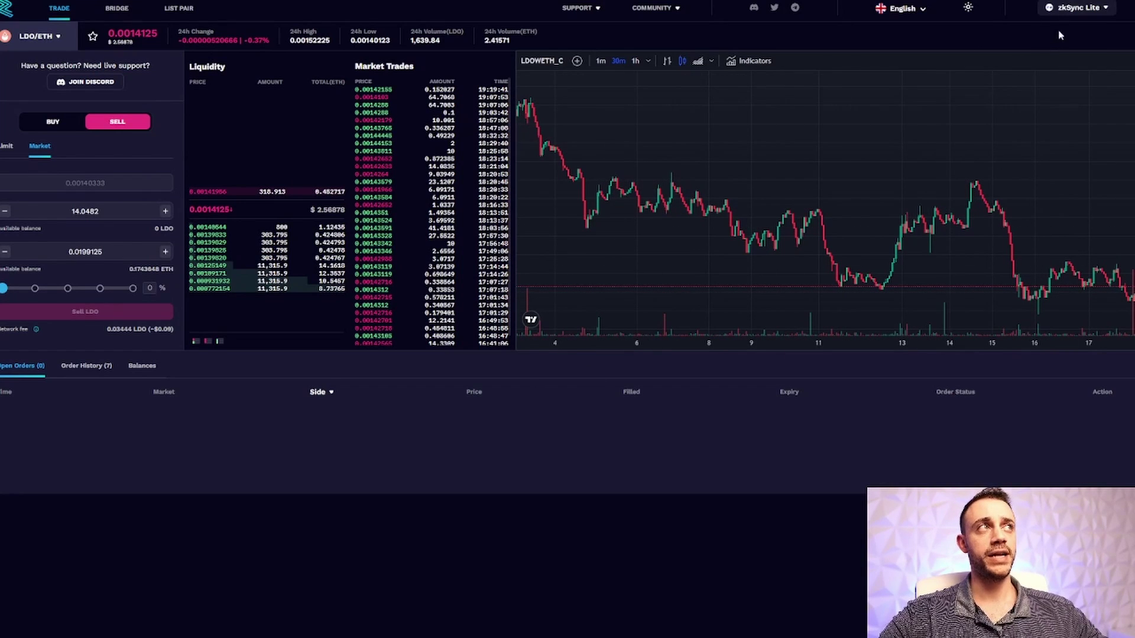
- Switch ZigZag to the ETH/USDT market and set a 23% sell of 0.0400928 ETH
{"action": "left_click", "coordinate": [1063, 6]}
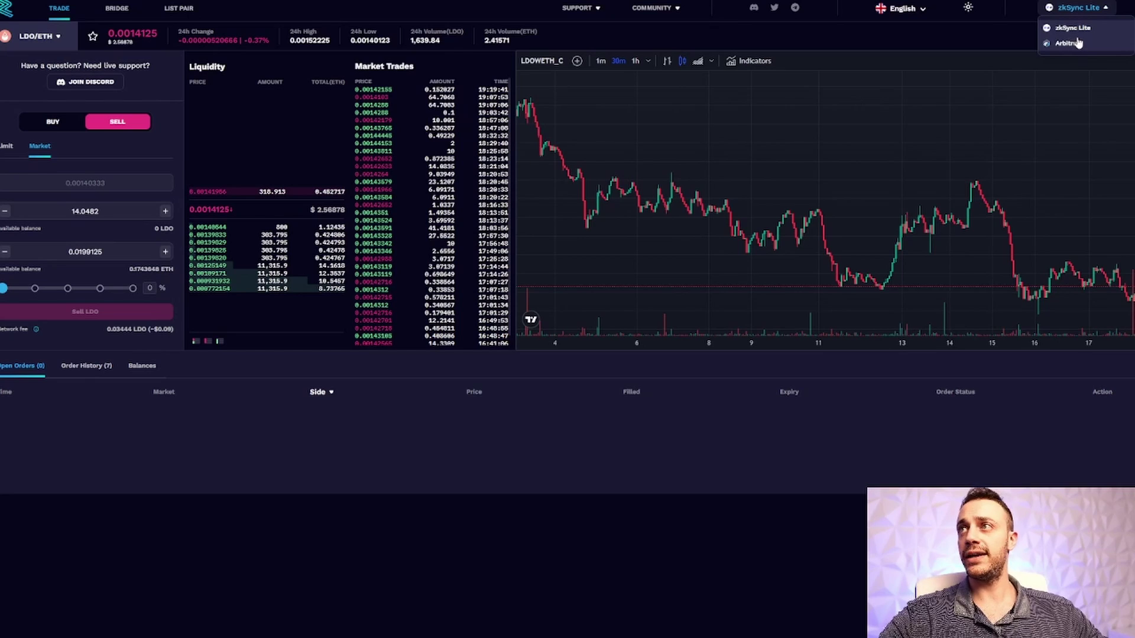
{"action": "left_click", "coordinate": [981, 39]}
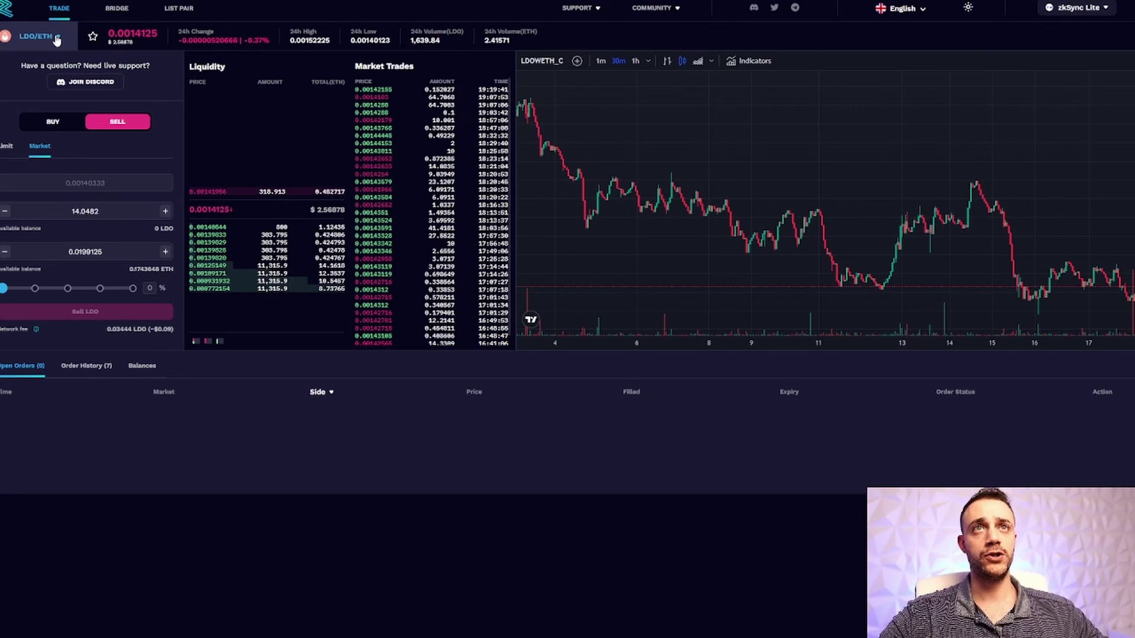
{"action": "left_click", "coordinate": [38, 36]}
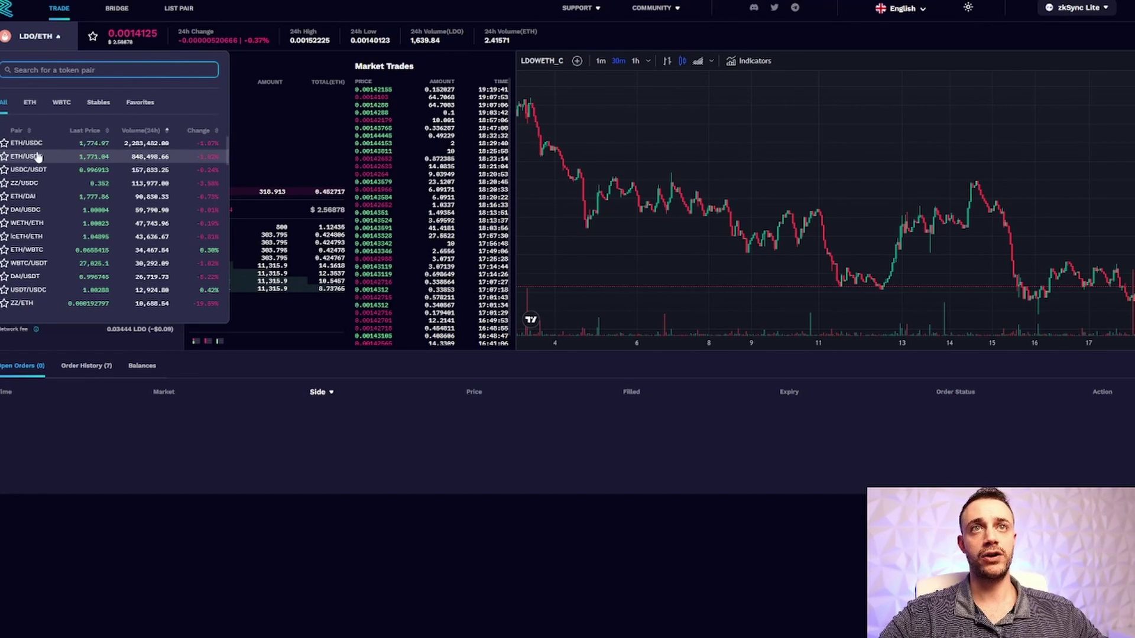
{"action": "left_click", "coordinate": [41, 156]}
{"action": "left_click", "coordinate": [3, 39]}
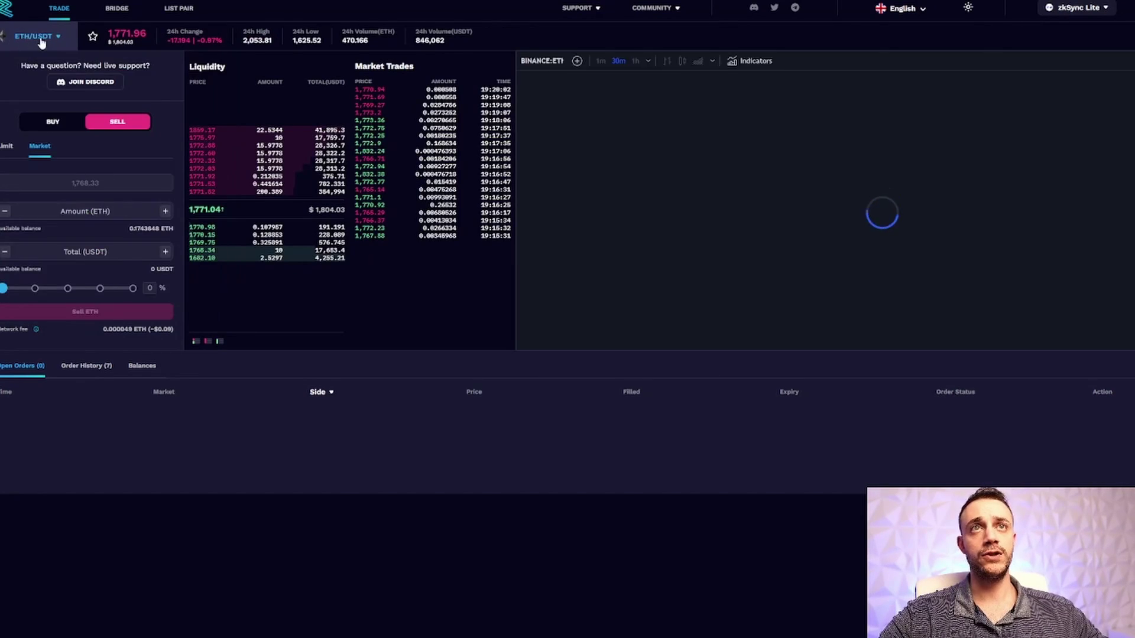
{"action": "left_click_drag", "start_coordinate": [2, 288], "coordinate": [33, 289]}
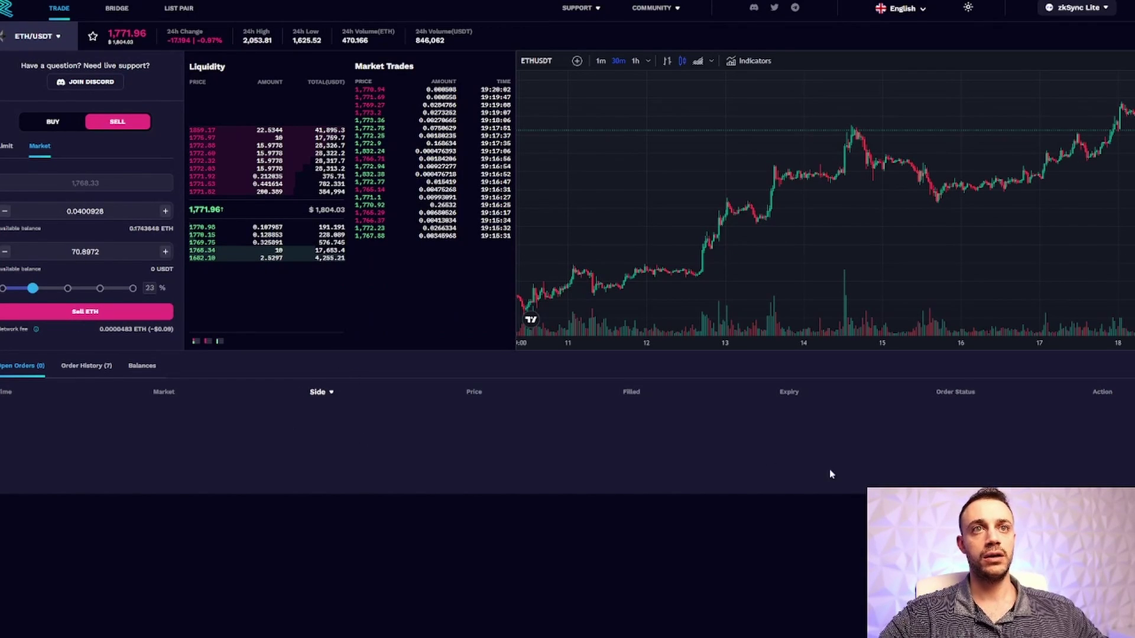